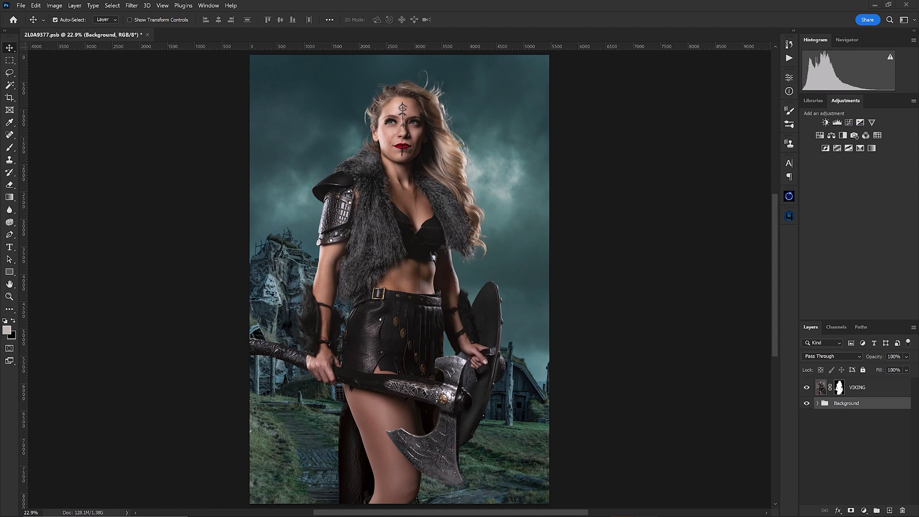
Add a Selective Color adjustment layer clipped to the VIKING layer and open its settings
left_click(871, 389)
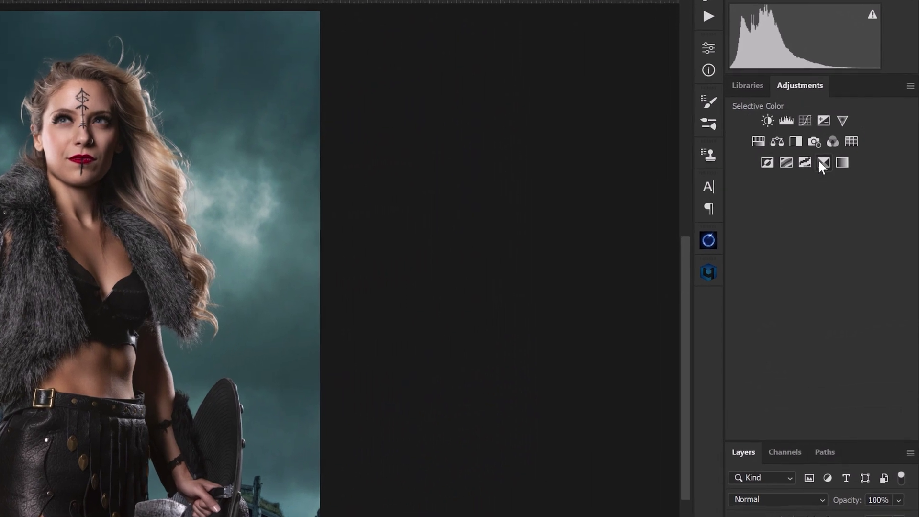
left_click(821, 161)
left_click(576, 322)
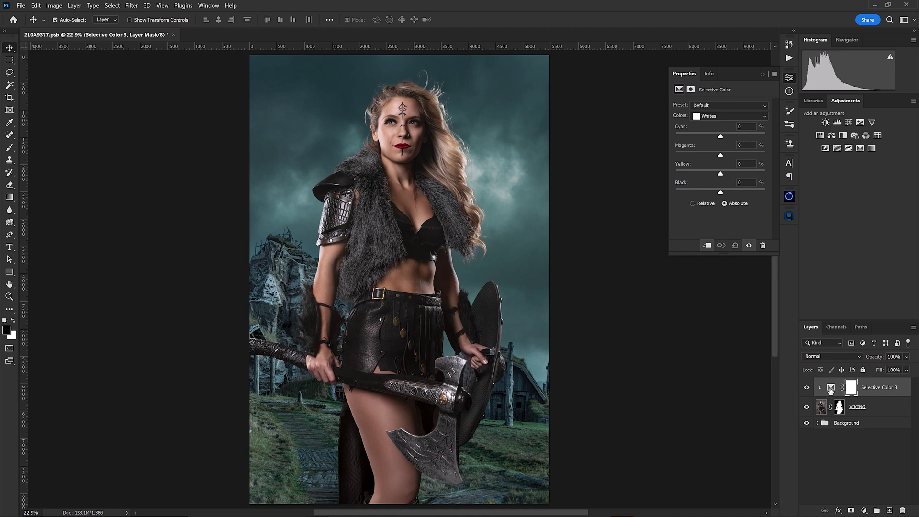
left_click(830, 389)
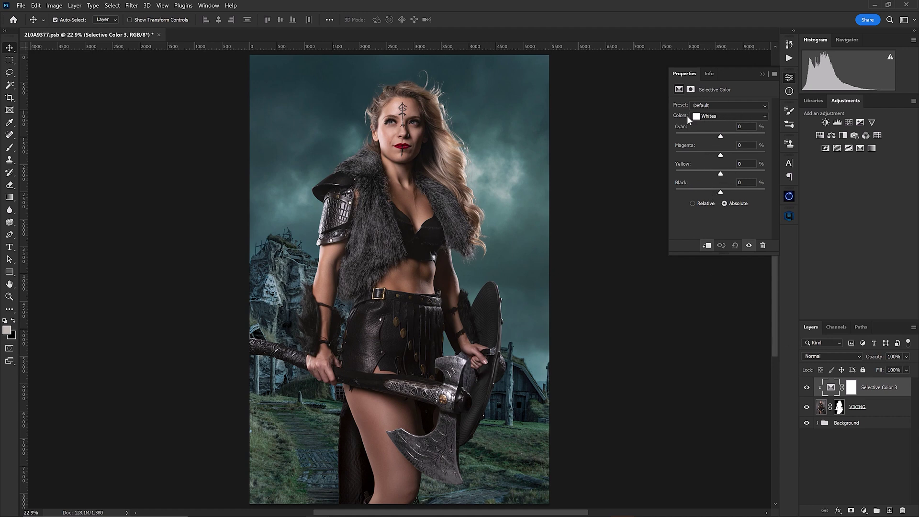
Target the Neutrals in the Selective Color adjustment and raise their Cyan to +2%
left_click(763, 117)
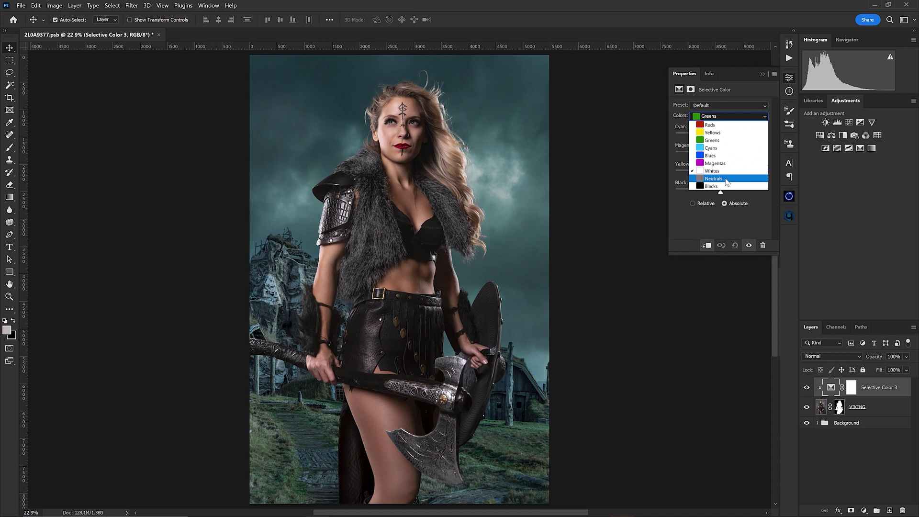
key("Escape")
left_click_drag(720, 137, 722, 136)
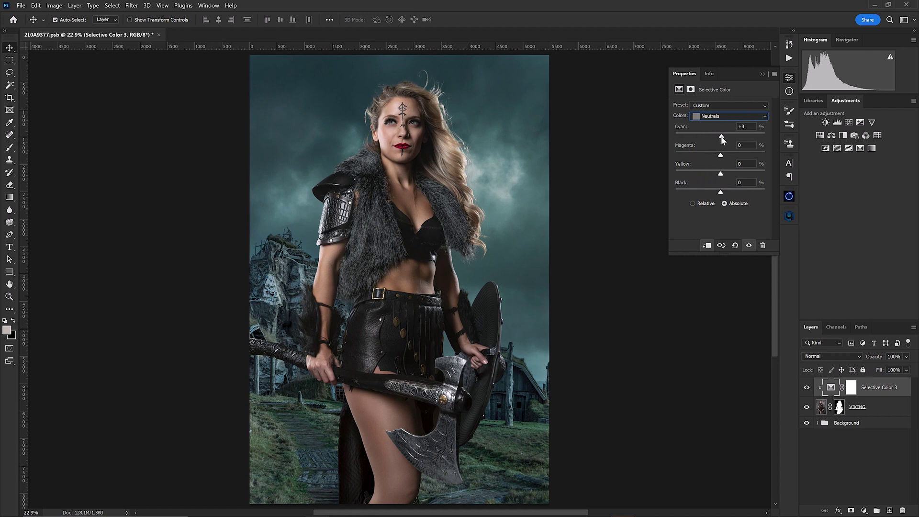
mouse_move(721, 137)
left_mouse_down()
mouse_move(650, 142)
mouse_move(805, 125)
mouse_move(634, 146)
mouse_move(776, 134)
mouse_move(673, 140)
mouse_move(768, 131)
mouse_move(720, 139)
left_mouse_up()
Try the Neutrals with Black at +100% and undo the change
left_click_drag(720, 154, 779, 183)
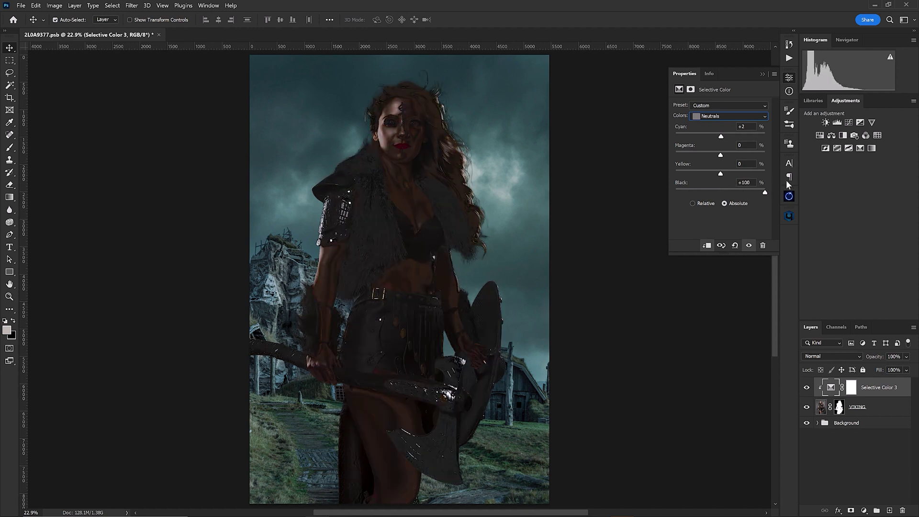
key("ctrl+z")
key("ctrl+z")
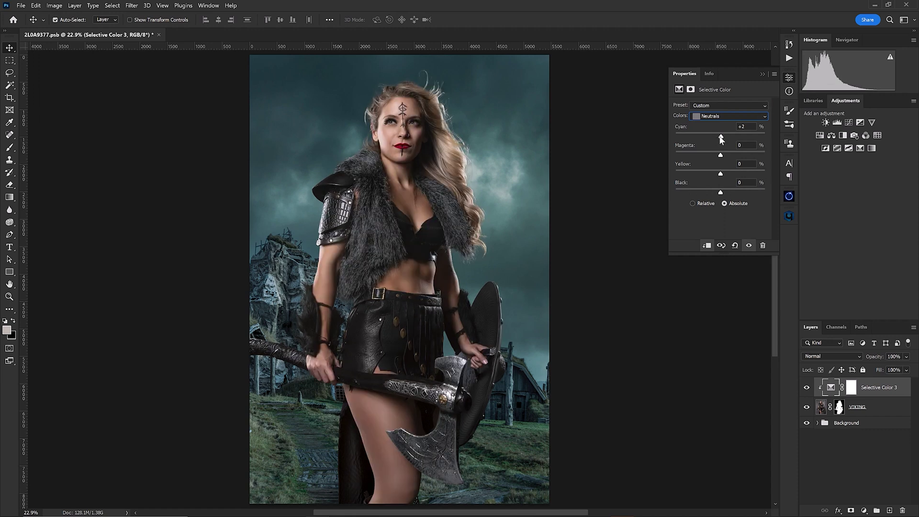
Set the Neutrals to Cyan +9%, Magenta -3%, Yellow -8% and Black 0%, and compare the image with the adjustment off and on
mouse_move(721, 139)
left_mouse_down()
mouse_move(734, 134)
mouse_move(721, 135)
mouse_move(719, 153)
left_mouse_up()
key("ctrl+z")
type("-1")
left_click_drag(720, 173, 734, 192)
key("ctrl+z")
key("Tab")
key("Tab")
type("0")
left_click(807, 389)
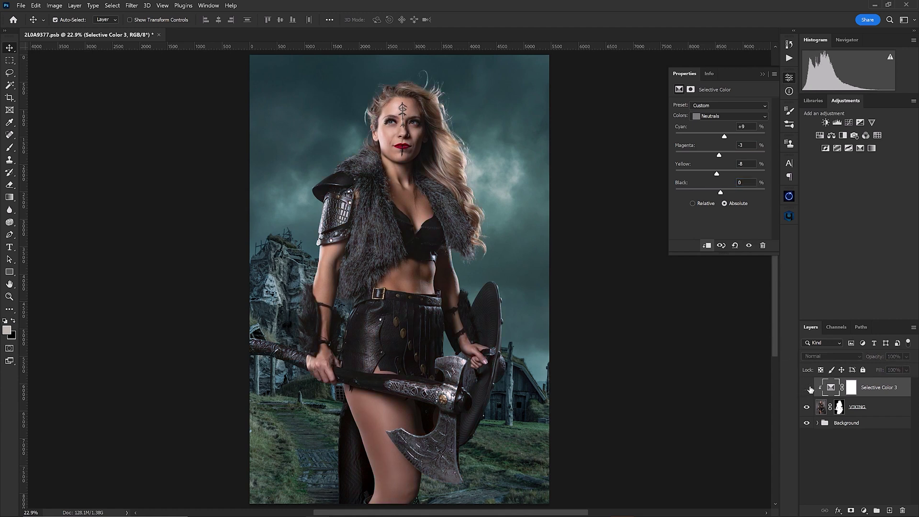
left_click(808, 391)
left_click(807, 388)
left_click(807, 389)
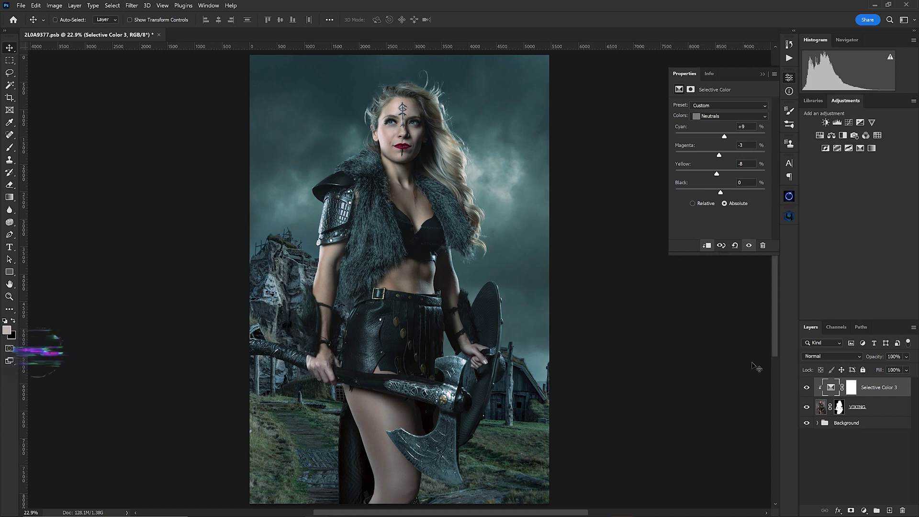
Create a new layer named "grey" above the Selective Color adjustment and fill it with 50% Gray at 100% opacity
key("ctrl+shift+n")
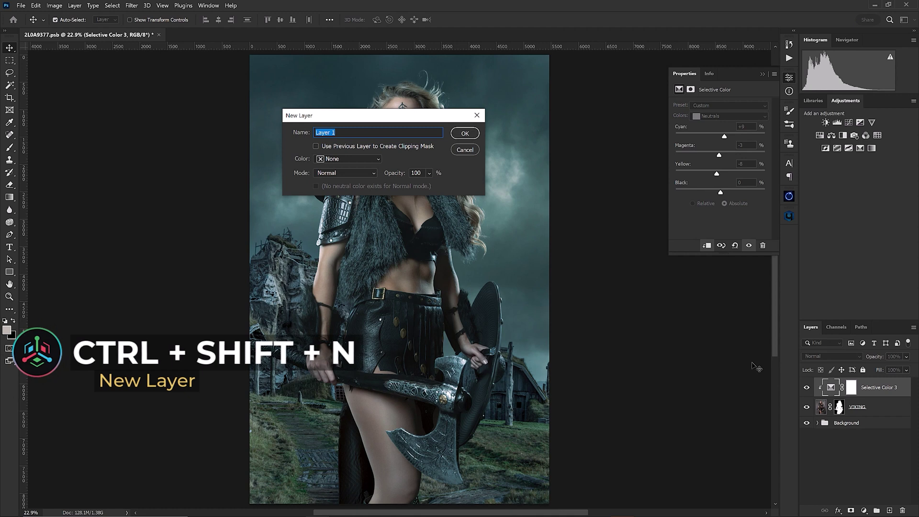
type("grey")
key("Return")
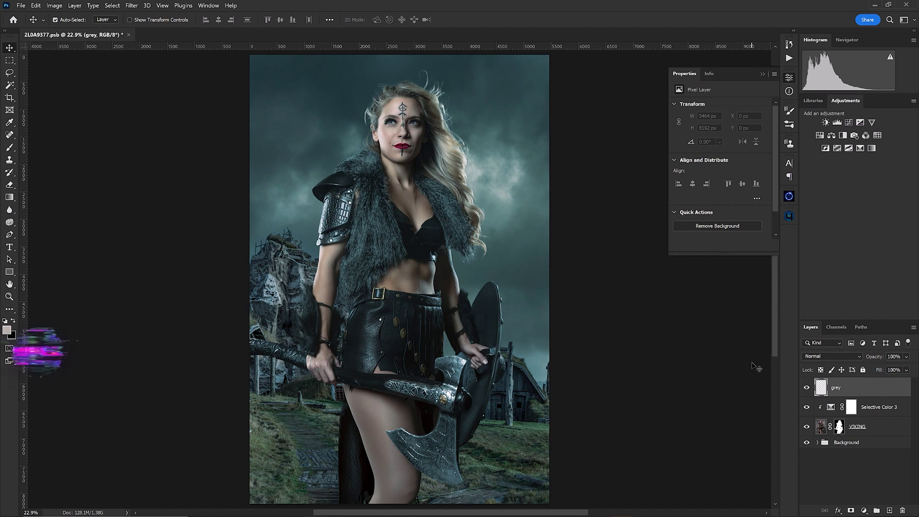
key("shift+F5")
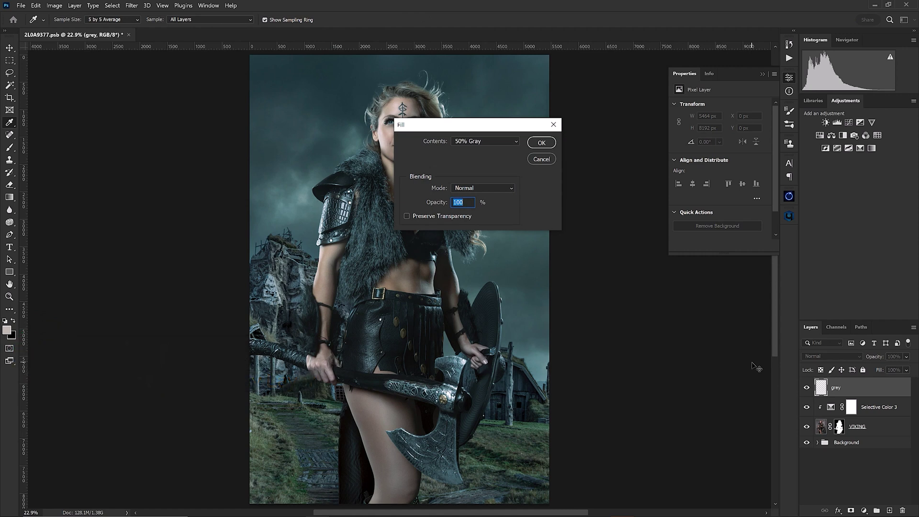
key("Return")
key("v")
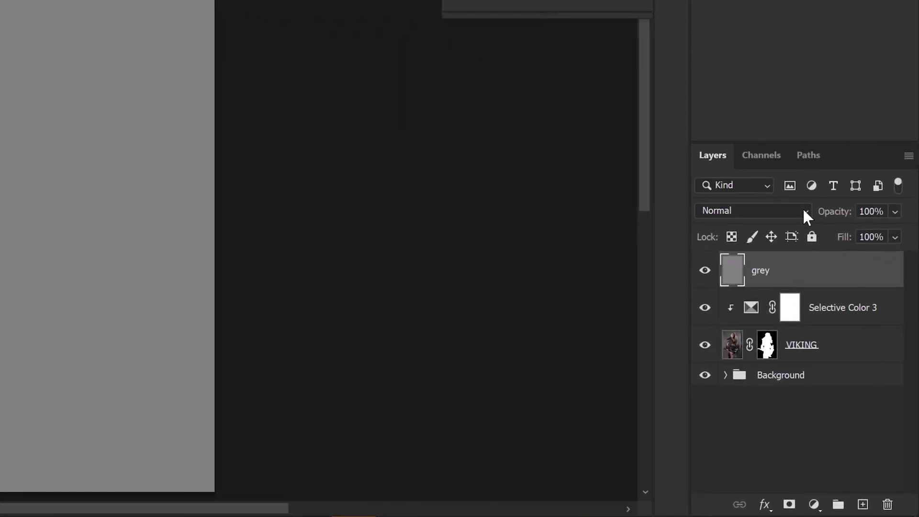
Set the grey layer's blend mode to Luminosity and add a Hue/Saturation adjustment with Saturation +100 above it
left_click(802, 208)
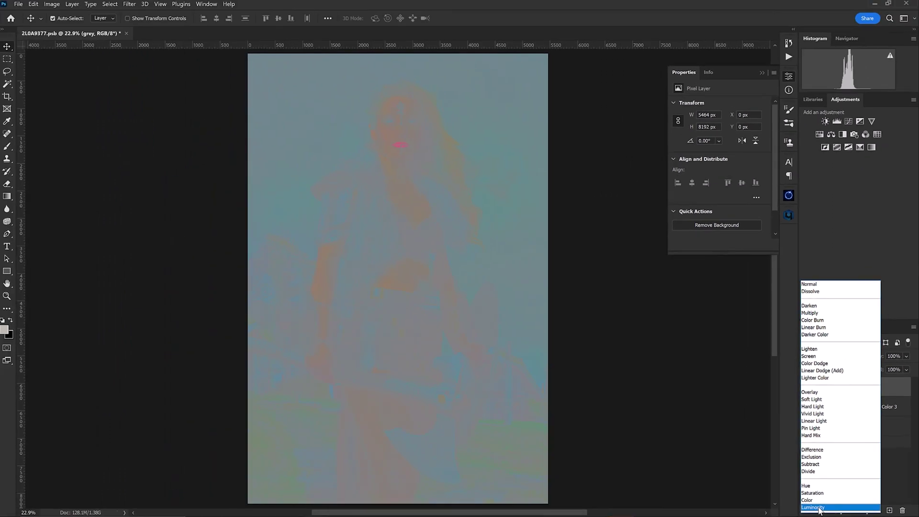
left_click(727, 499)
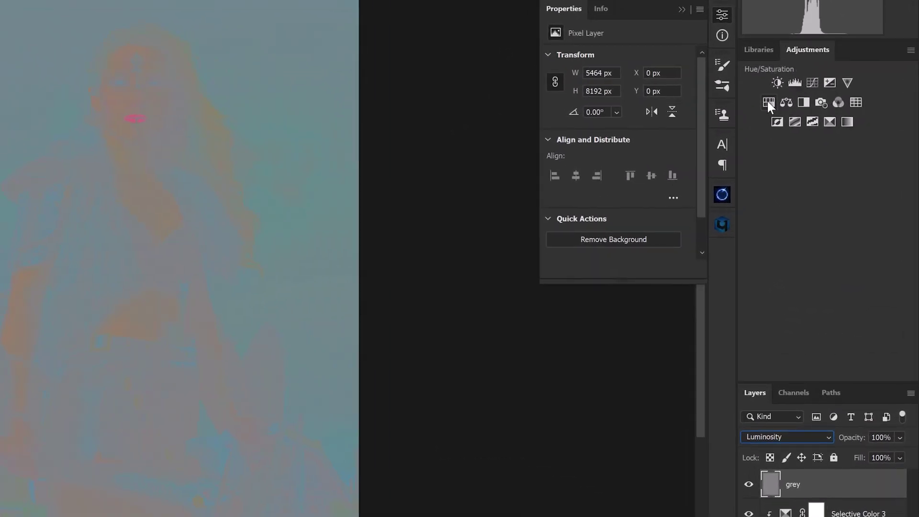
left_click(768, 102)
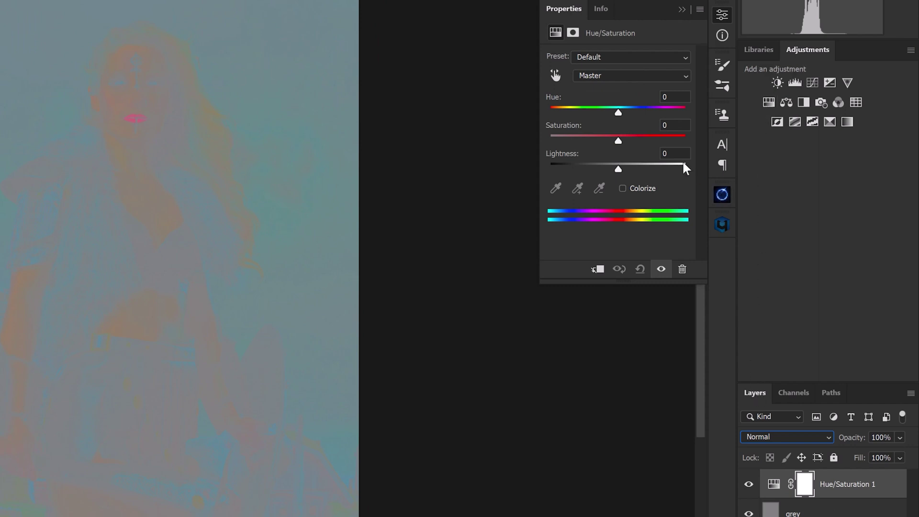
left_click_drag(618, 139, 694, 139)
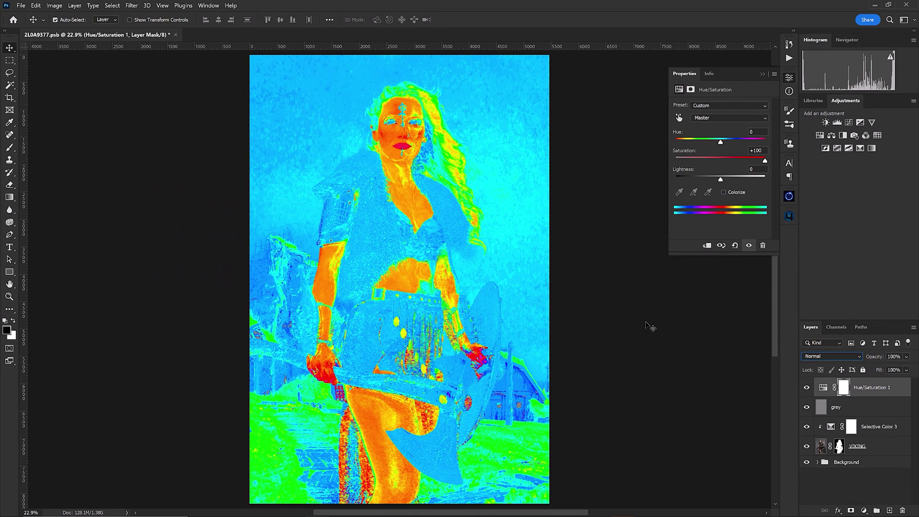
Group the grey layer with the Hue/Saturation adjustment and name the group "Eye Helper"
key("ctrl")
left_click(852, 409)
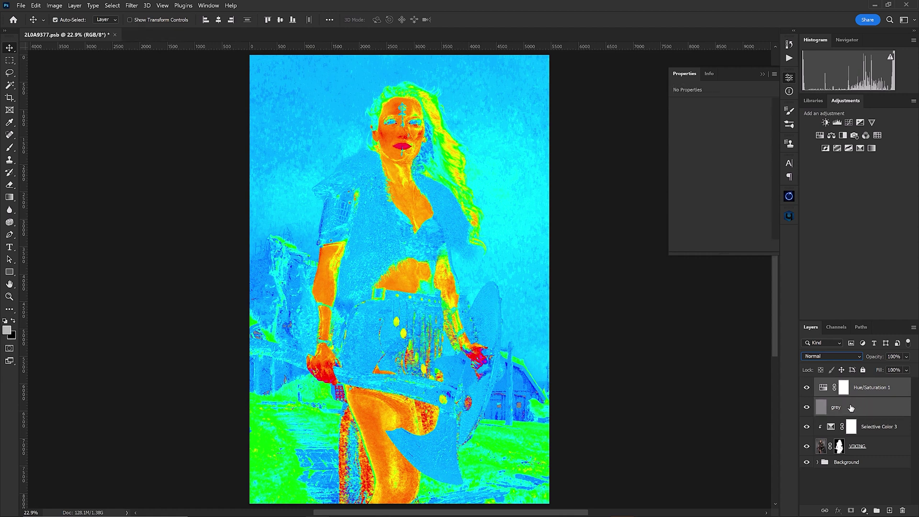
key("ctrl+g")
left_click(842, 385)
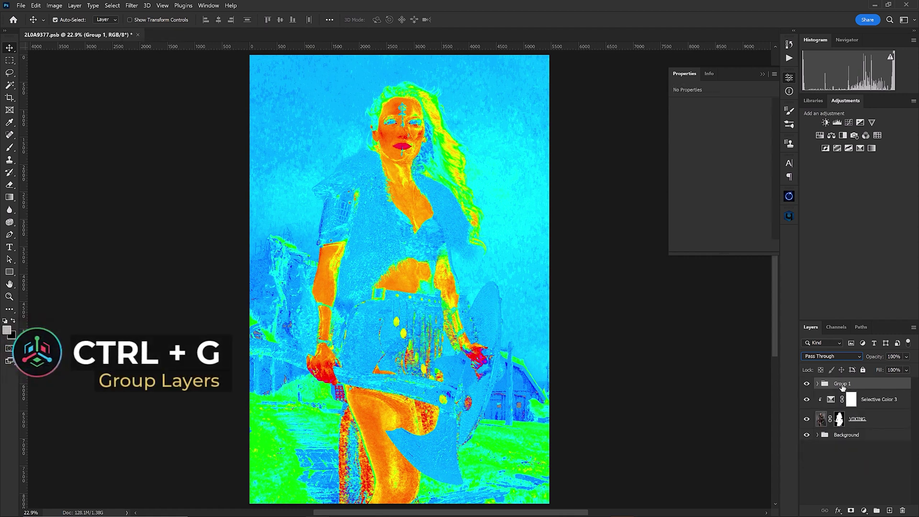
double_click(842, 385)
type("Eye Helper")
key("Return")
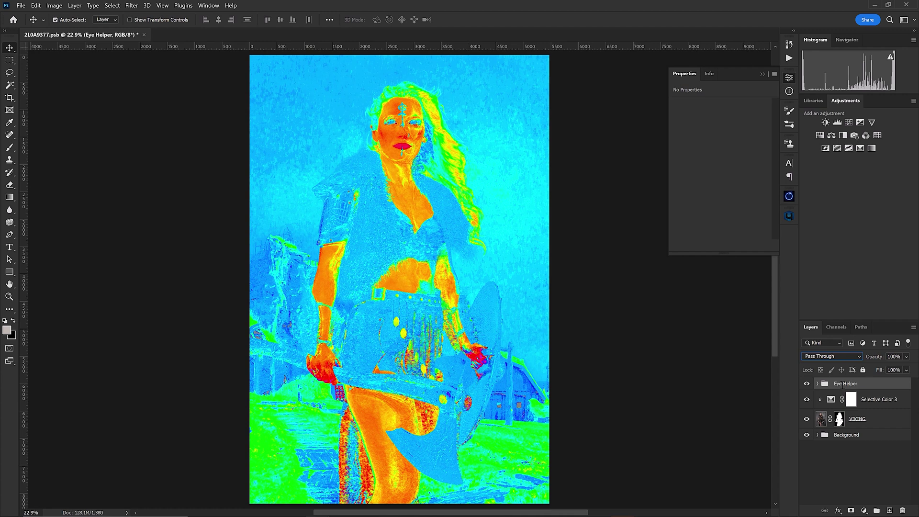
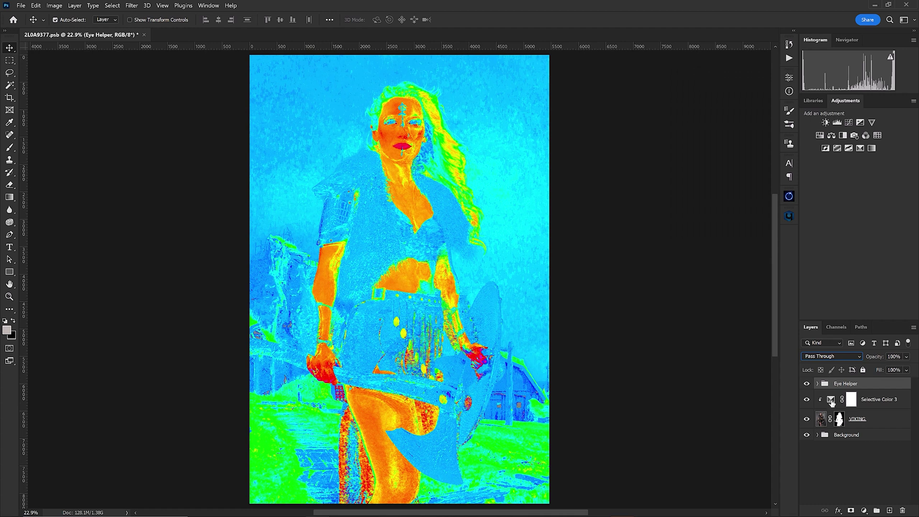
Try the Neutrals' Cyan at +37%, check it with the Eye Helper group hidden, and undo the change
left_click(831, 401)
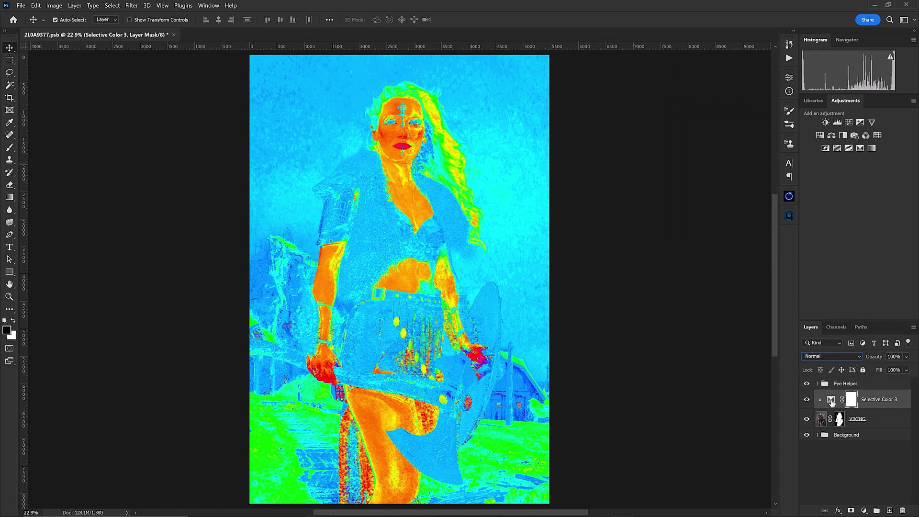
double_click(830, 400)
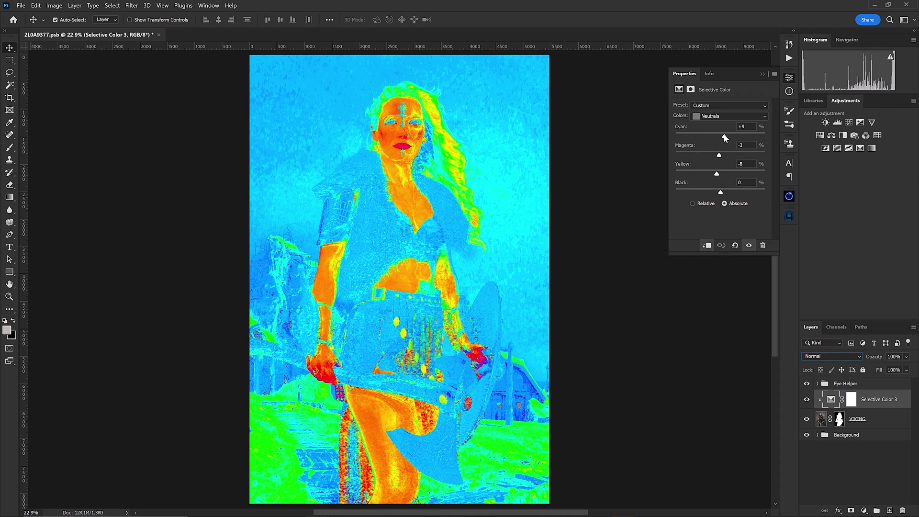
left_click_drag(725, 138, 737, 138)
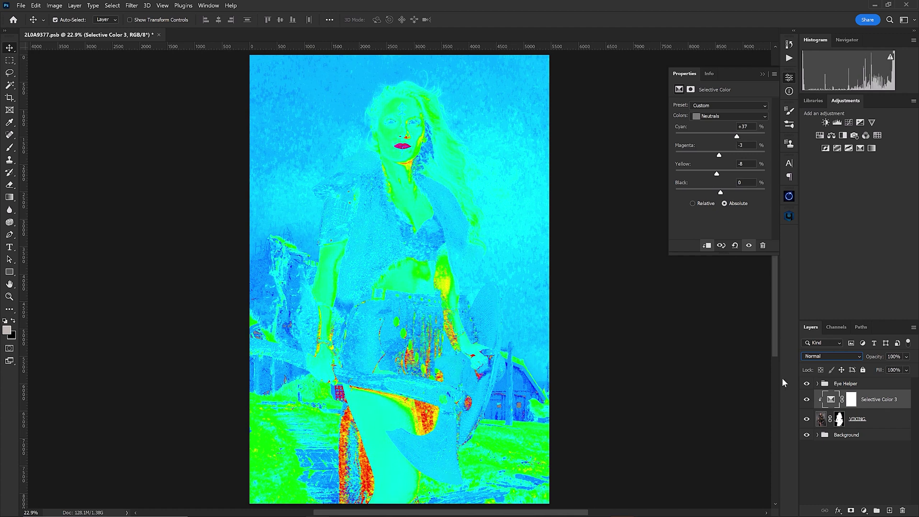
left_click(806, 385)
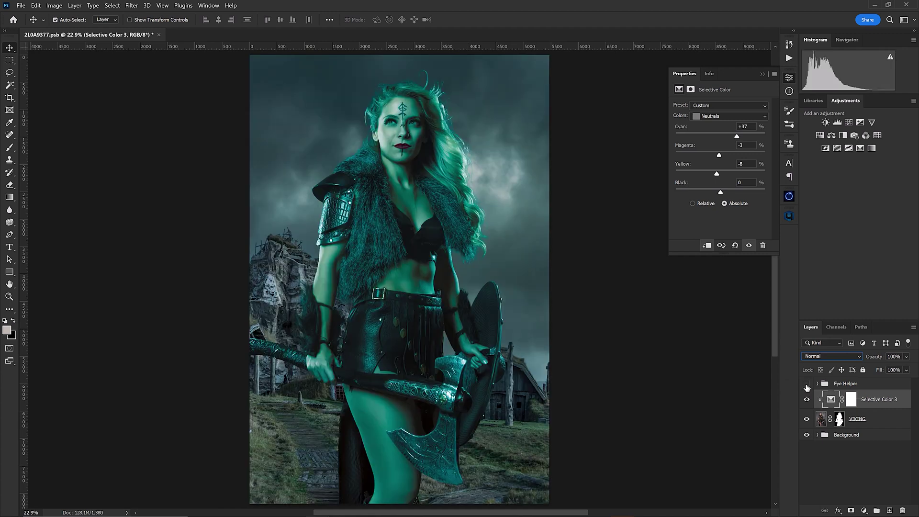
key("ctrl+z")
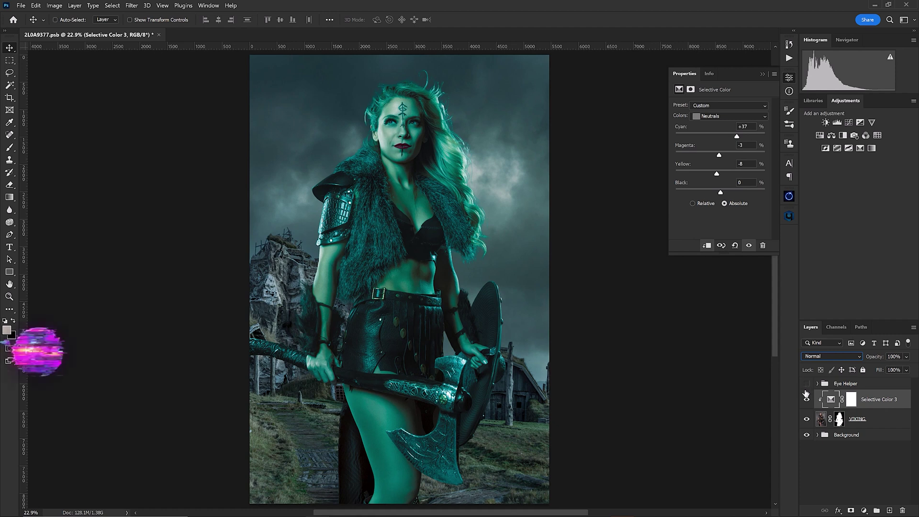
key("ctrl+z")
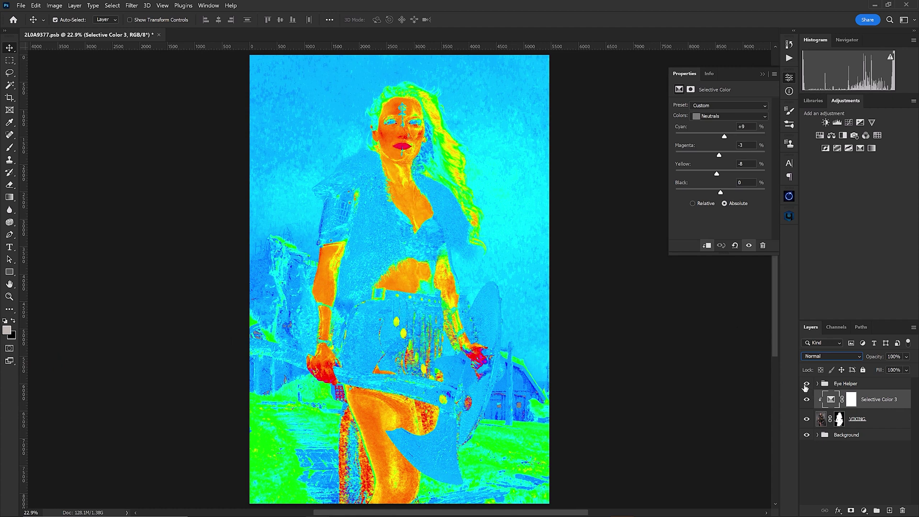
Compare the image with the Eye Helper group and the Selective Color adjustment each switched off and on
left_click(805, 384)
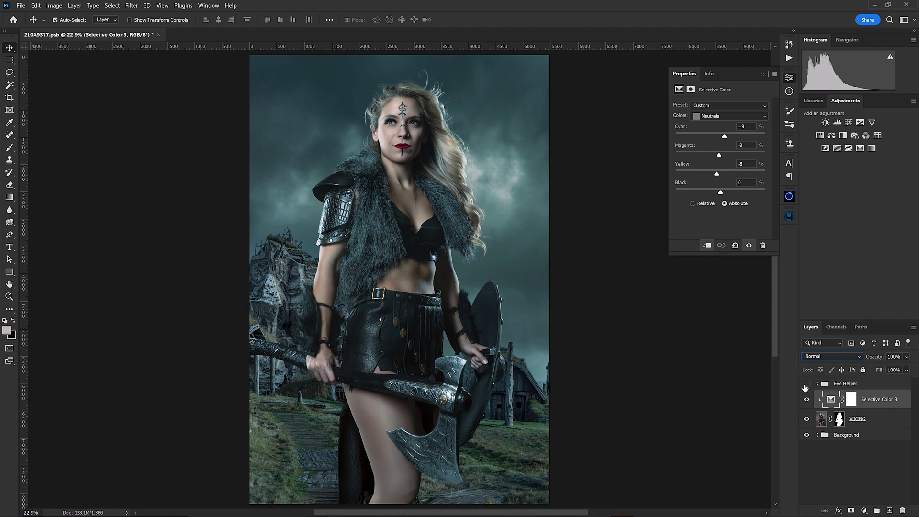
left_click(805, 384)
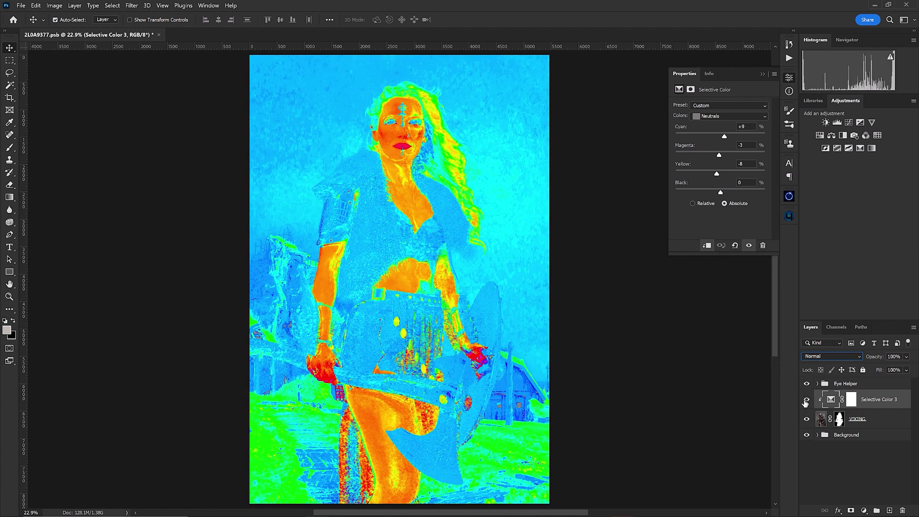
left_click(805, 400)
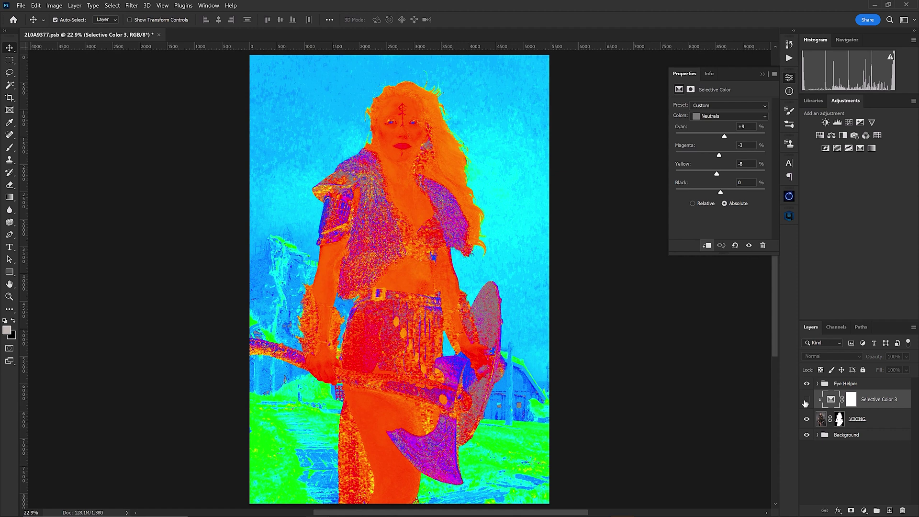
left_click(805, 400)
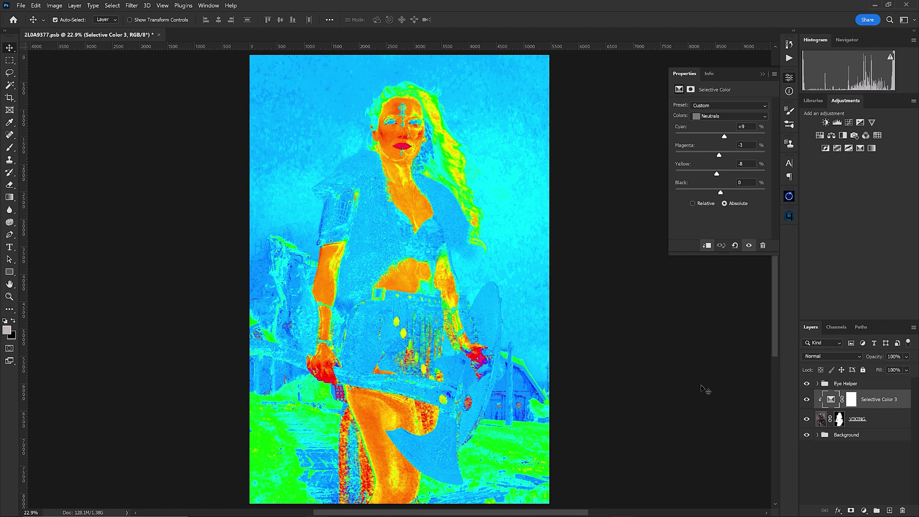
Set the Reds' Cyan to +23% and, with the Eye Helper group hidden, compare the image without and with the Selective Color adjustment
left_click(725, 116)
left_click(717, 124)
left_click_drag(720, 138, 732, 145)
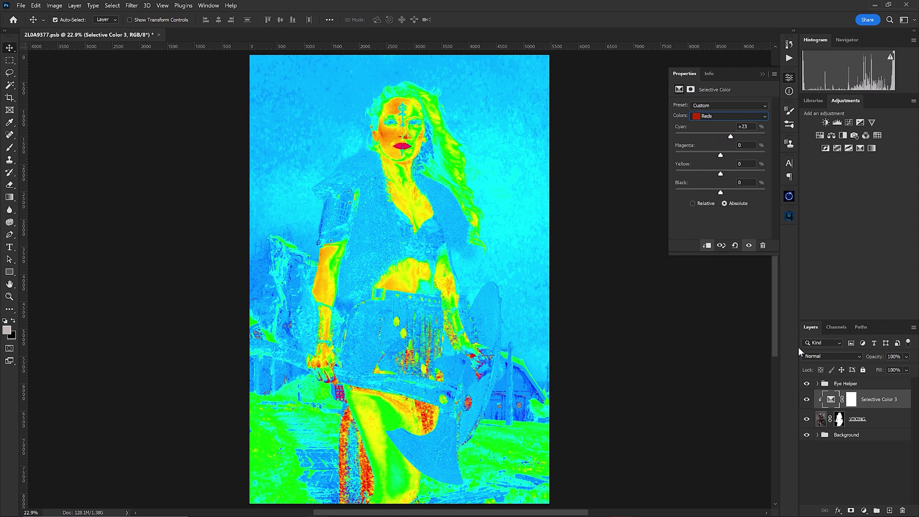
left_click(806, 384)
left_click(806, 399)
left_click(806, 399)
left_click(807, 384)
Set the Reds to Magenta -3%, Yellow +8% and Black -3%, and check the adjustment off and on with Eye Helper hidden
left_click_drag(722, 155, 718, 193)
left_click(806, 384)
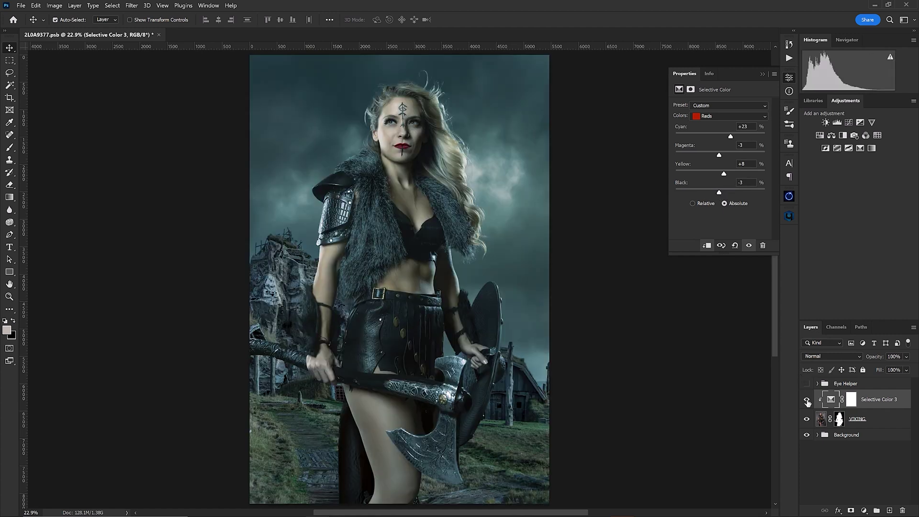
left_click(806, 401)
left_click(806, 401)
left_click(806, 383)
Set the Yellows to Cyan +6%, Magenta -5%, Yellow +5% and Black -13%, and hide the Eye Helper group
left_click(734, 117)
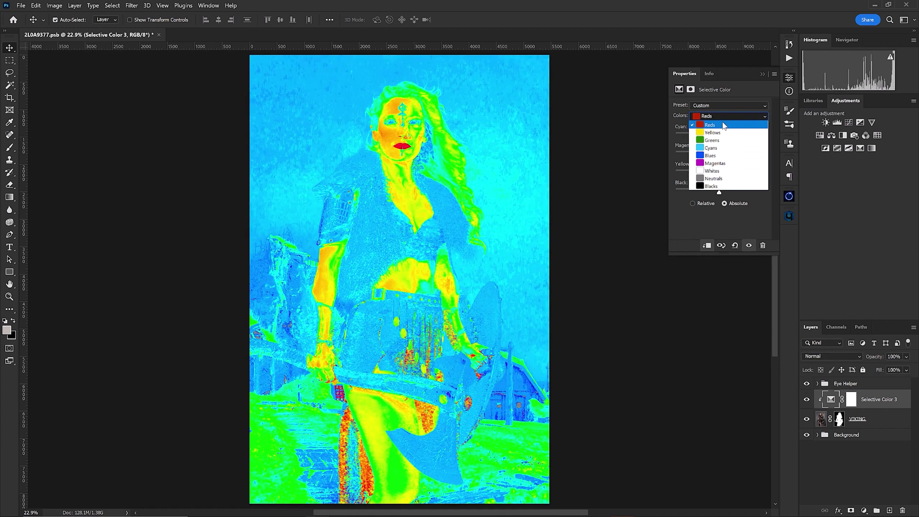
left_click(715, 127)
left_click_drag(720, 137, 715, 186)
left_click(806, 383)
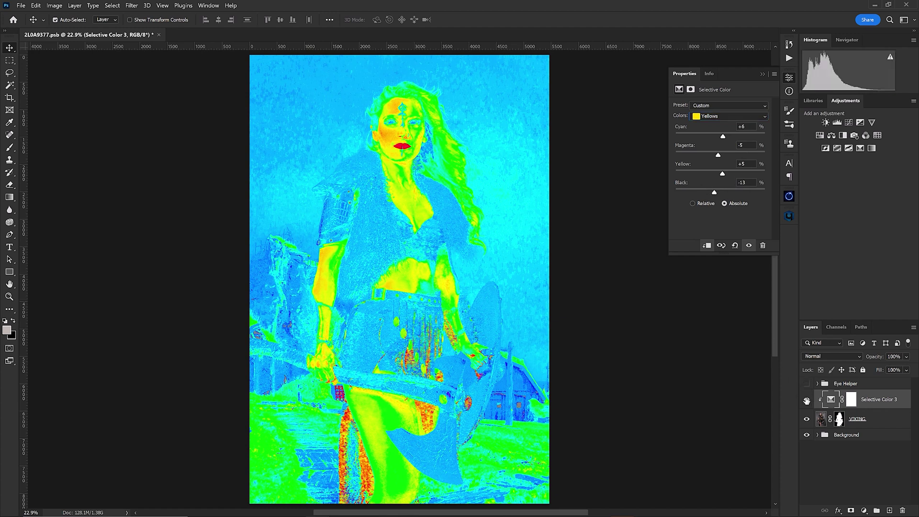
Check the Selective Color adjustment off and on, and with Eye Helper shown set the Whites to Cyan +6%, Magenta -11% and Yellow -24%
left_click(806, 399)
left_click(806, 399)
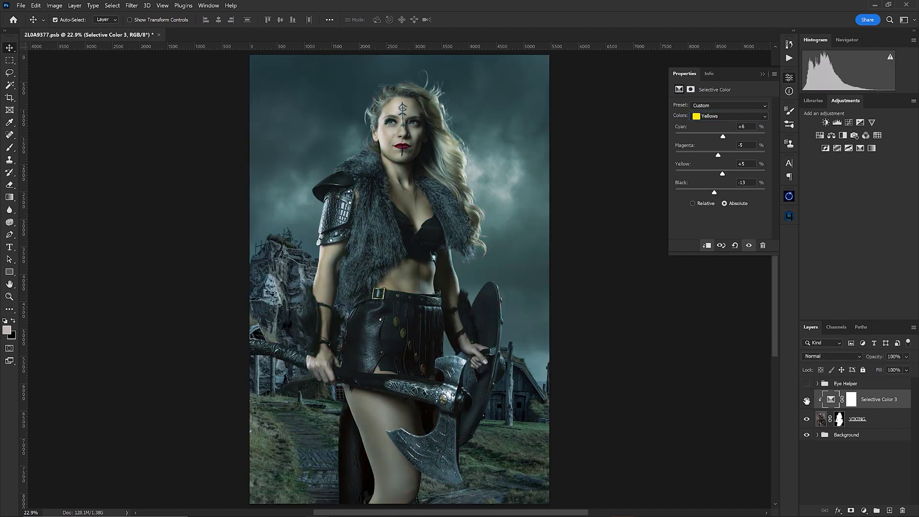
left_click(725, 116)
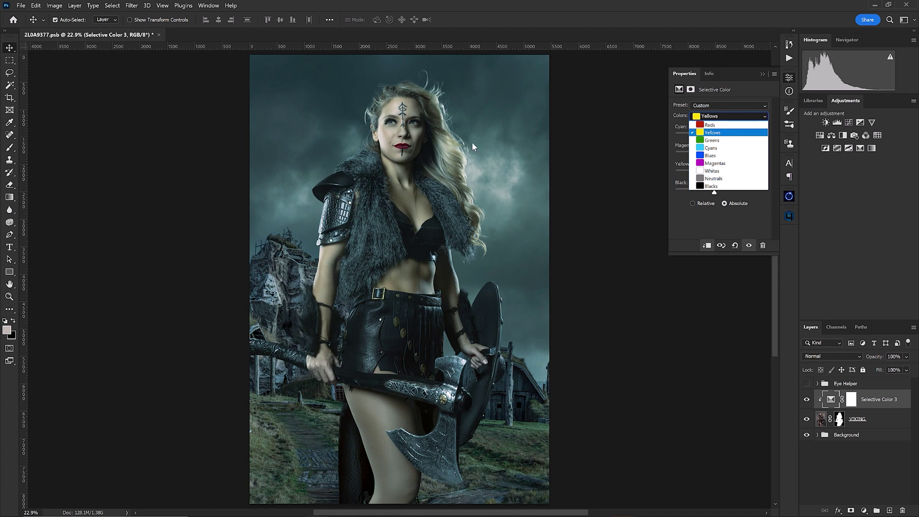
left_click(709, 172)
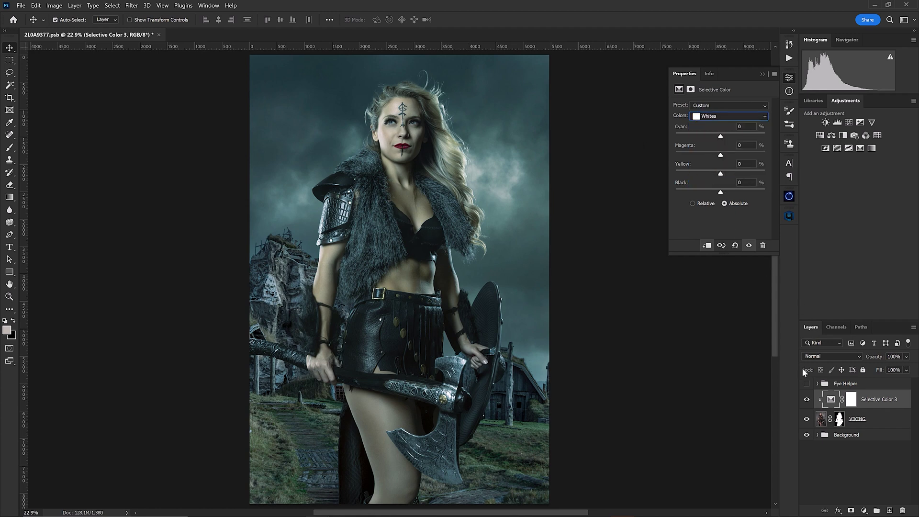
left_click(806, 384)
left_click_drag(720, 136, 709, 174)
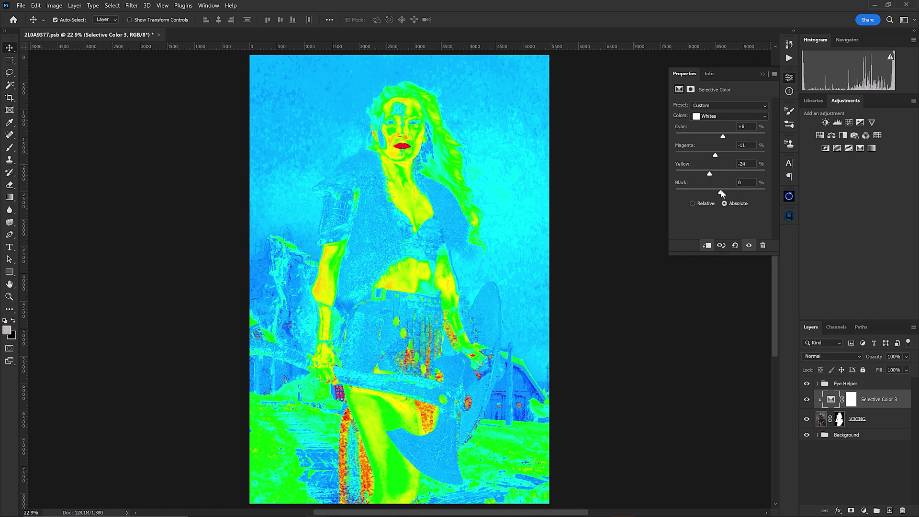
Hide the Eye Helper group and lower the Whites' Black value, trying -100% before settling on a milder reduction
left_click(806, 384)
mouse_move(720, 192)
left_mouse_down()
mouse_move(658, 179)
mouse_move(704, 189)
left_mouse_up()
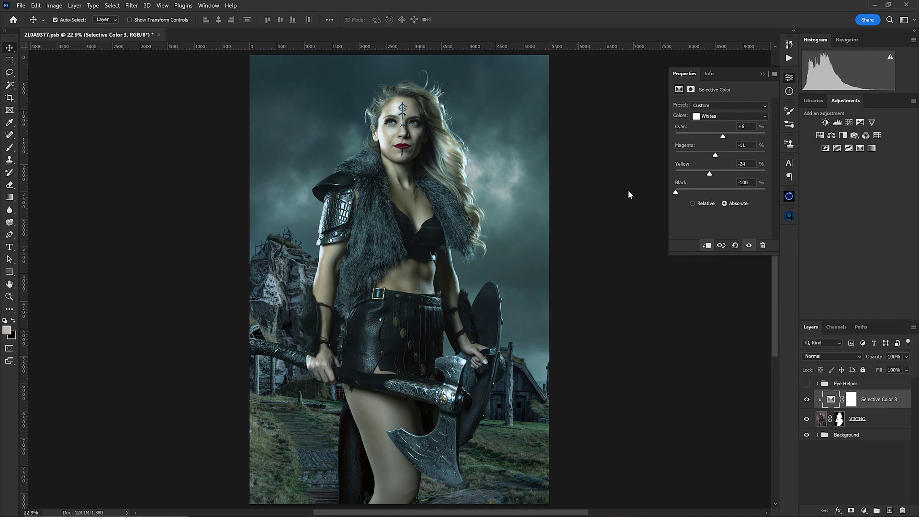
key("ctrl+z")
left_click_drag(720, 192, 698, 198)
Compare the Viking subject repeatedly with the Selective Color adjustment switched off and on
left_click(806, 399)
left_click(806, 399)
left_click(807, 400)
left_click(806, 399)
left_click(806, 400)
left_click(806, 399)
Try the Selective Color adjustment at 75% opacity, and undo that change
left_click(891, 357)
type("75")
key("ctrl+z")
left_click(850, 424)
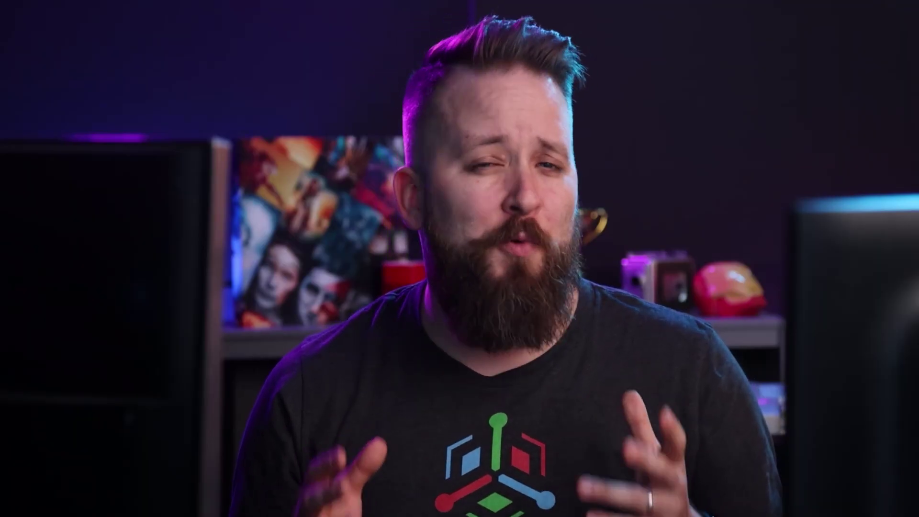